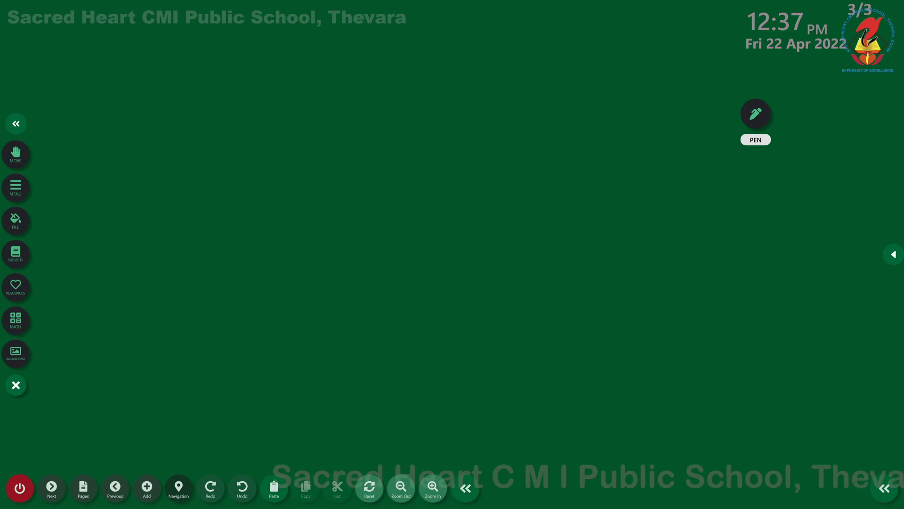
Browse the Physics circuit tools and the Chemistry apparatus in the subject resources, and close the circuit tools
click(16, 253)
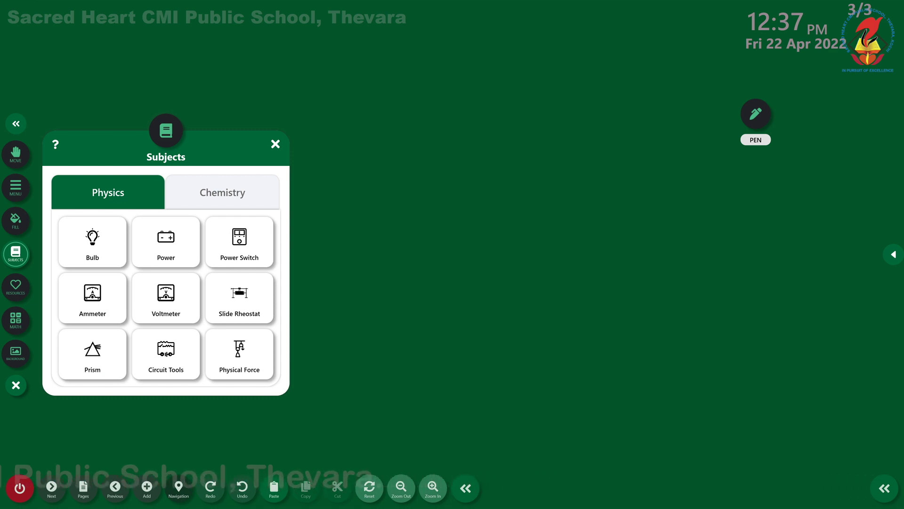
click(165, 353)
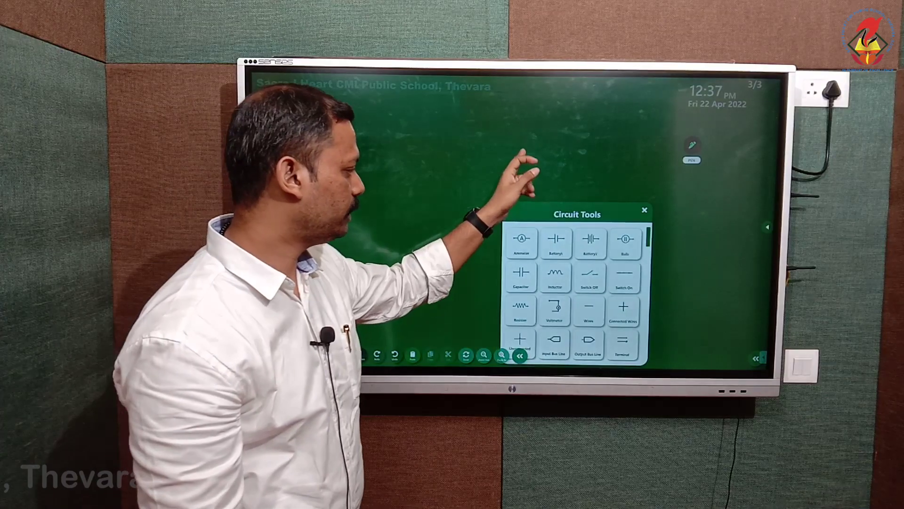
scroll(580, 231, down, 10)
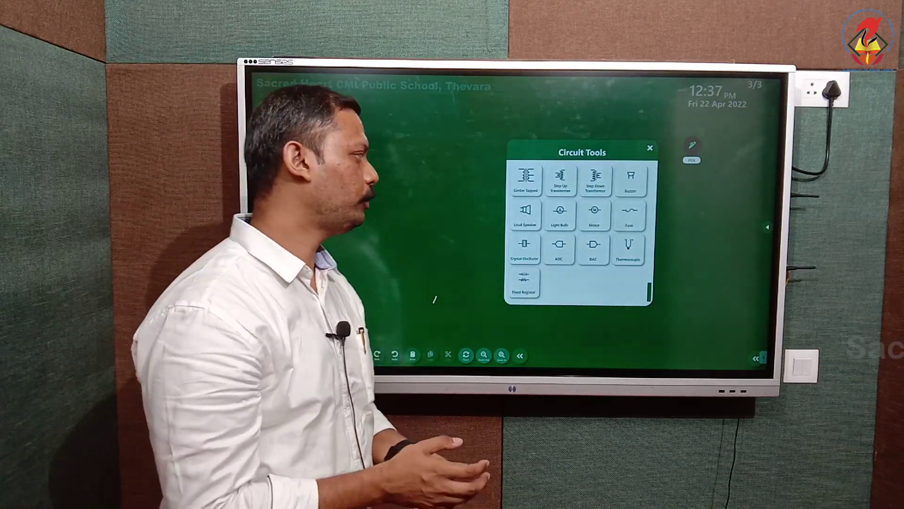
click(264, 221)
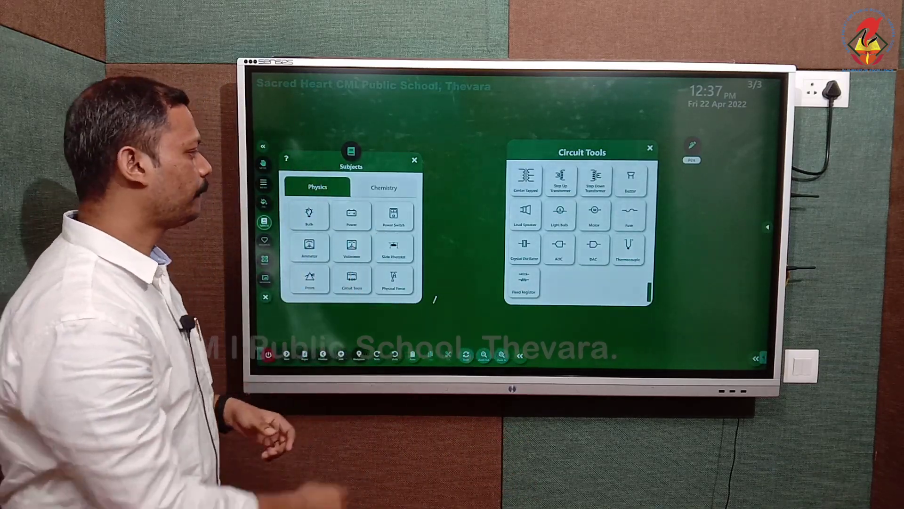
click(384, 187)
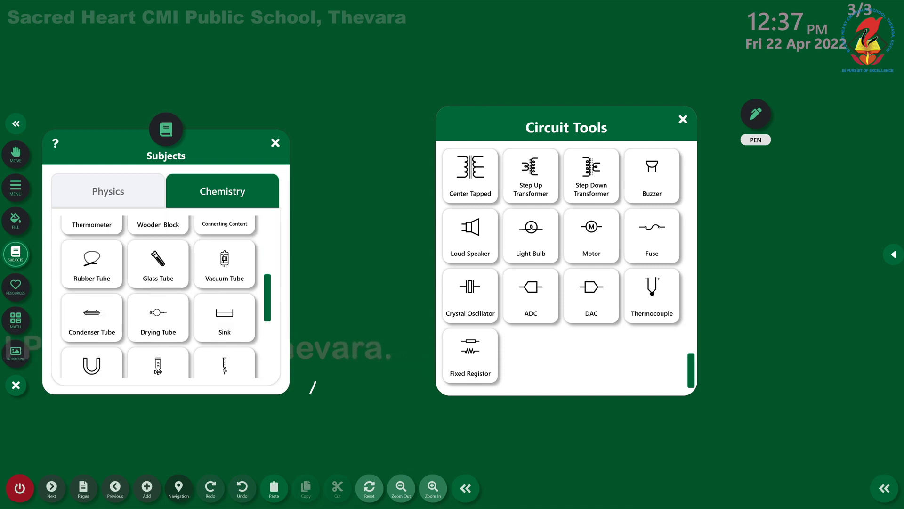
click(683, 119)
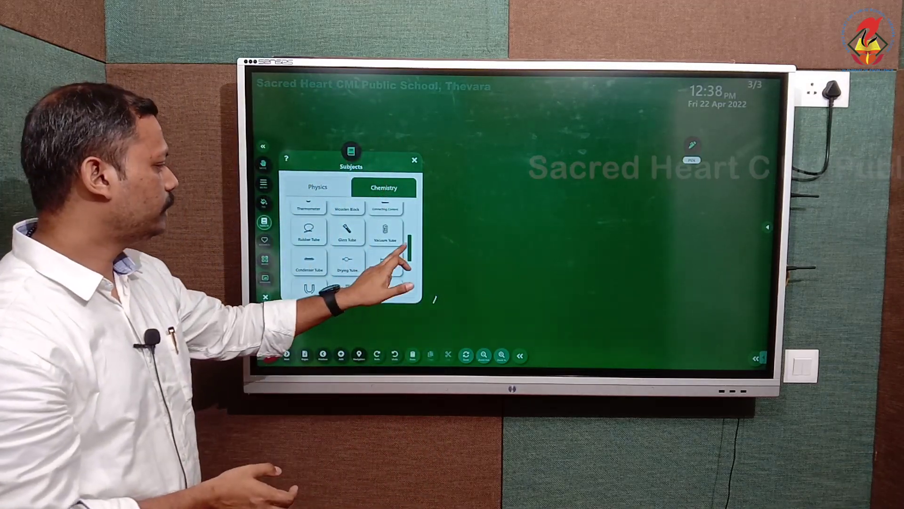
Insert a bulb from the Physics resources and place it in the upper middle of the board
click(317, 187)
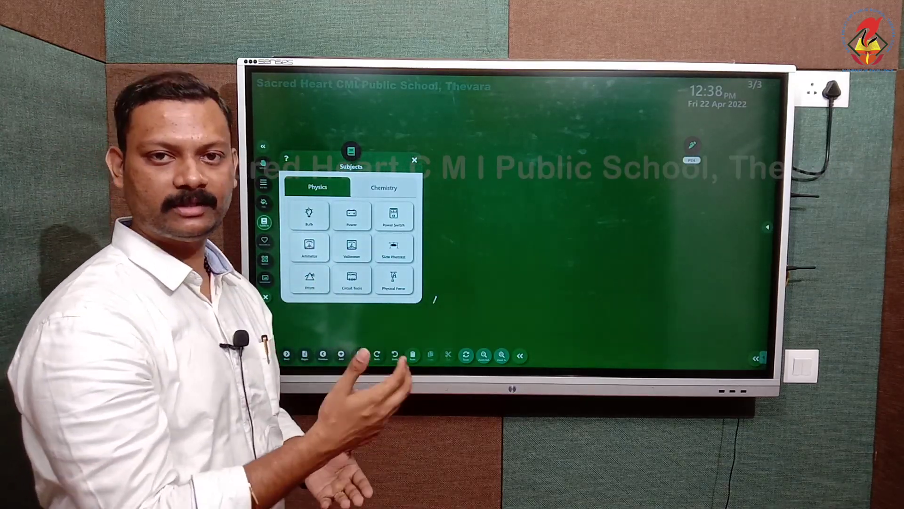
click(309, 216)
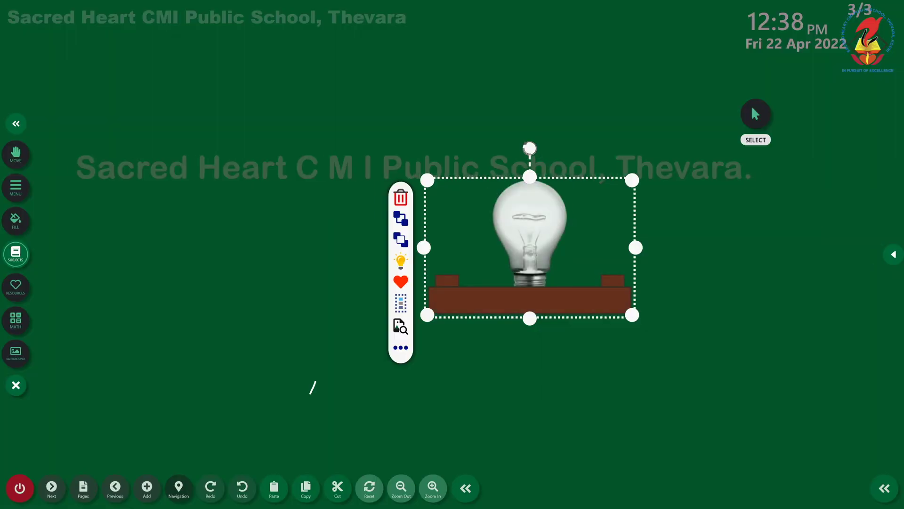
drag(520, 212, 477, 108)
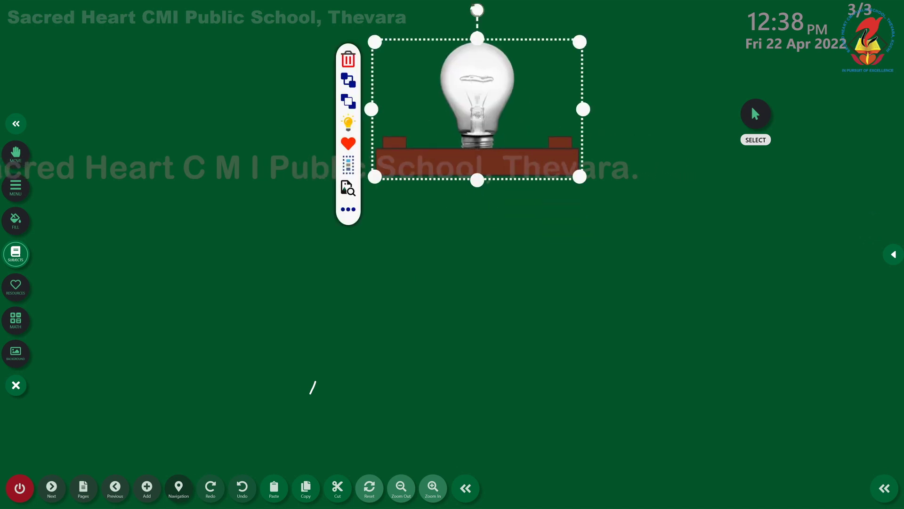
Add a power switch and a battery from the Physics resources, placing the battery in the board's lower-right area
click(16, 254)
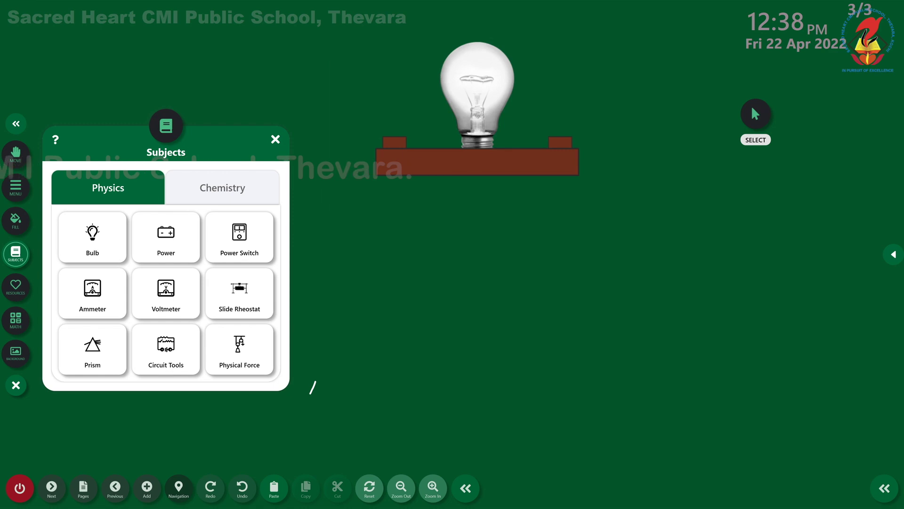
click(240, 241)
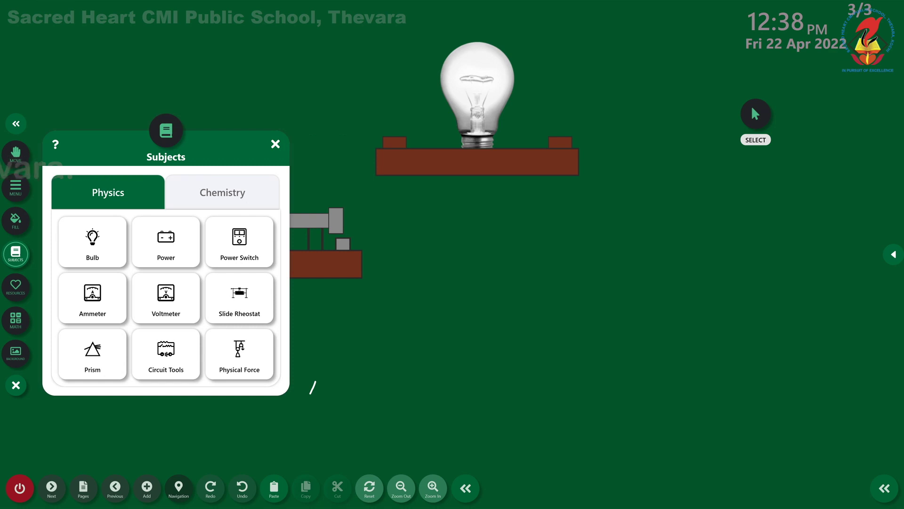
click(166, 241)
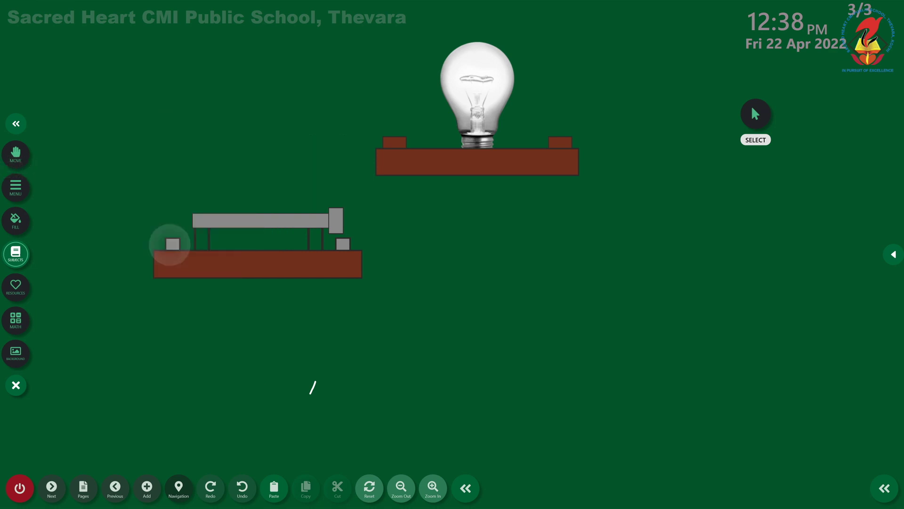
drag(674, 398, 697, 407)
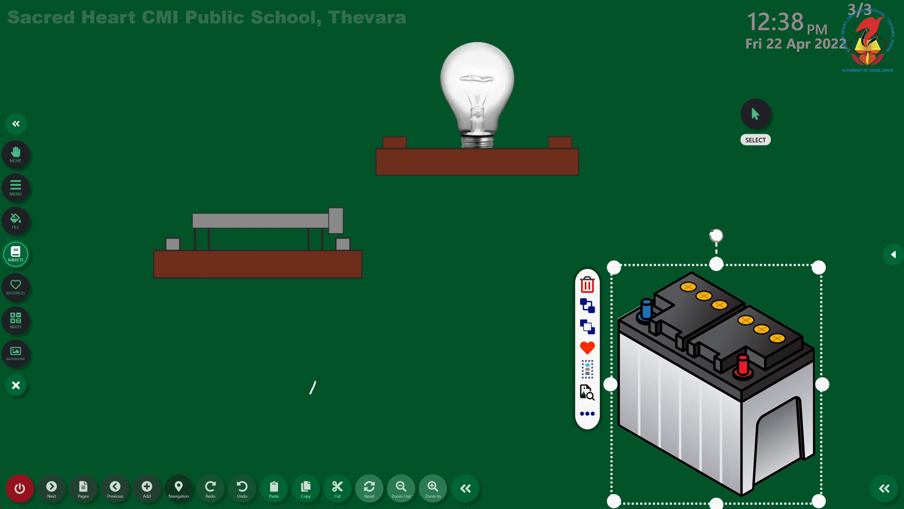
click(679, 398)
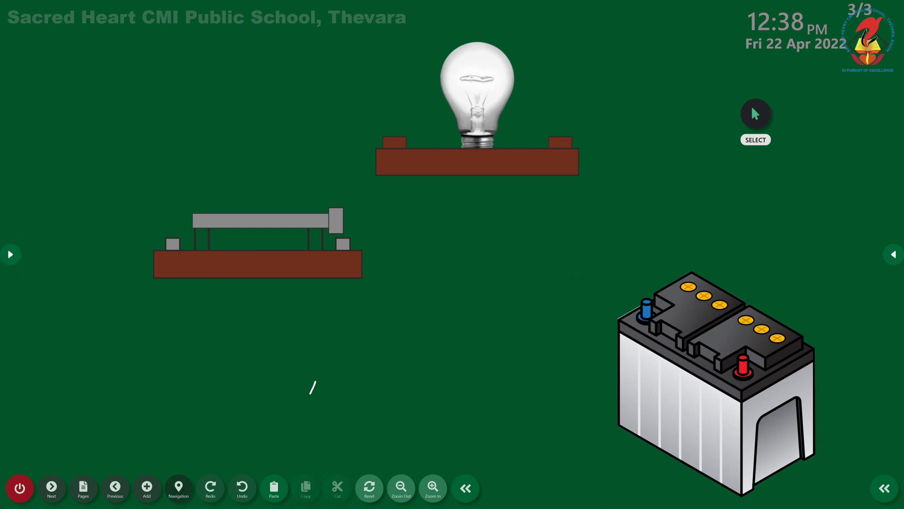
Draw pen wires connecting the bulb to the switch, the switch to the battery's red terminal, and the bulb to the blue terminal
click(10, 254)
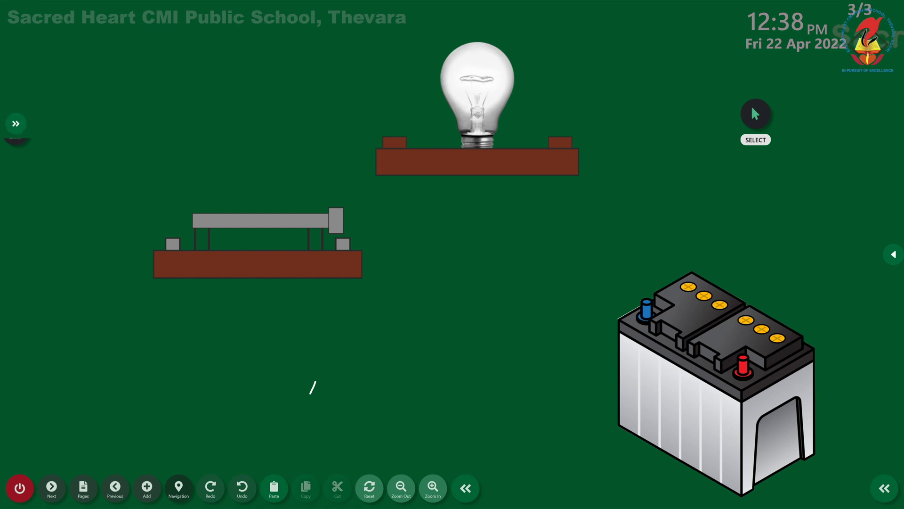
click(16, 187)
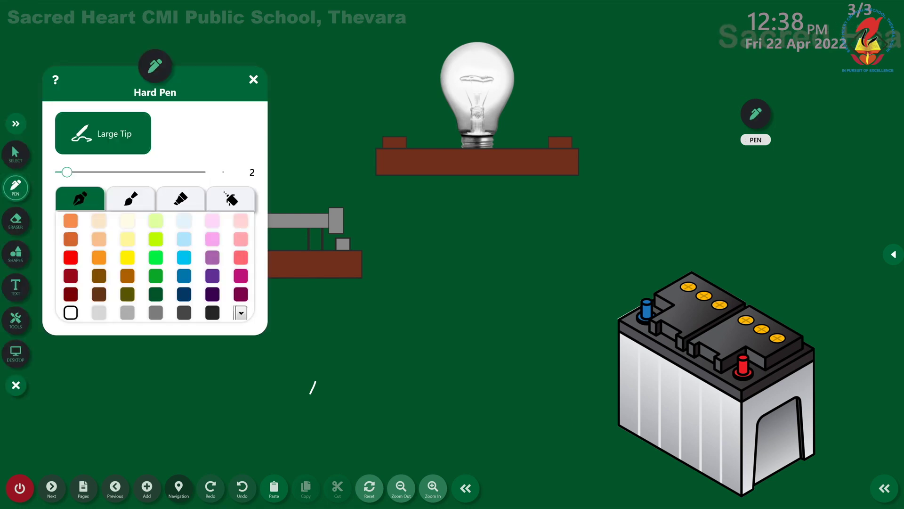
click(253, 79)
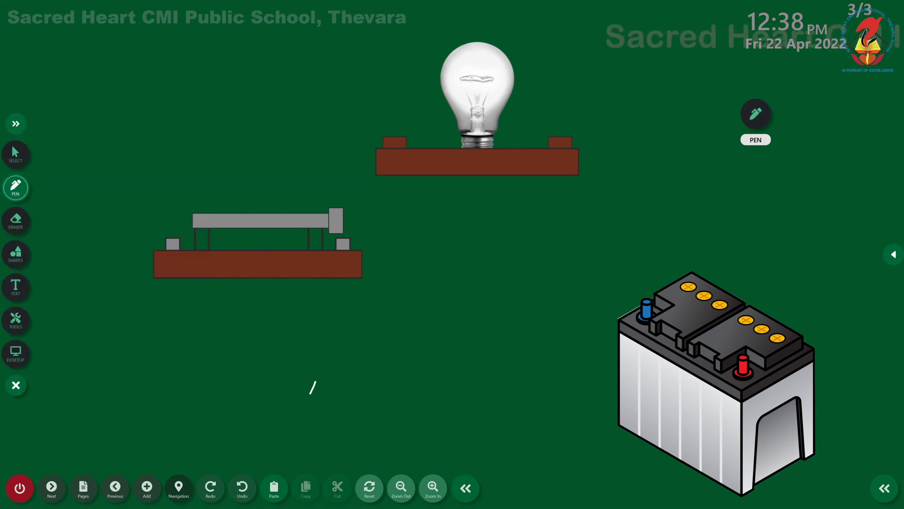
drag(390, 147, 339, 171)
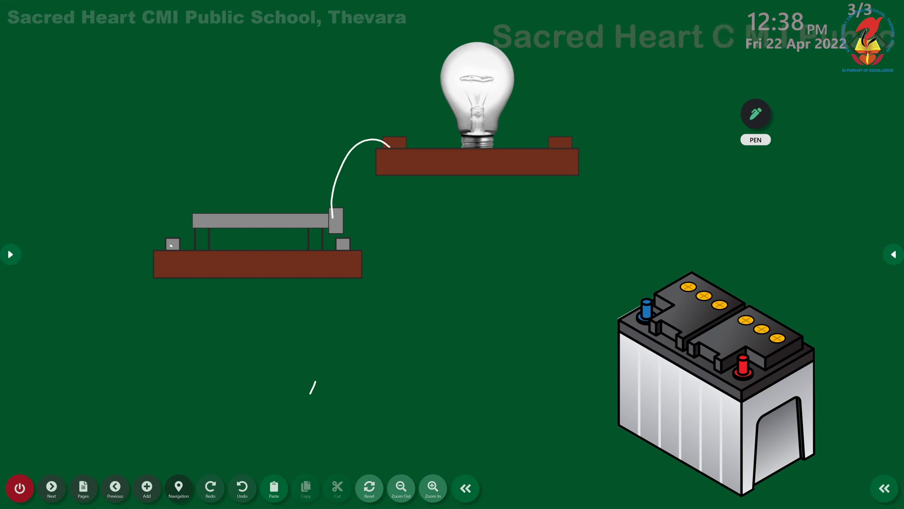
drag(173, 322, 737, 372)
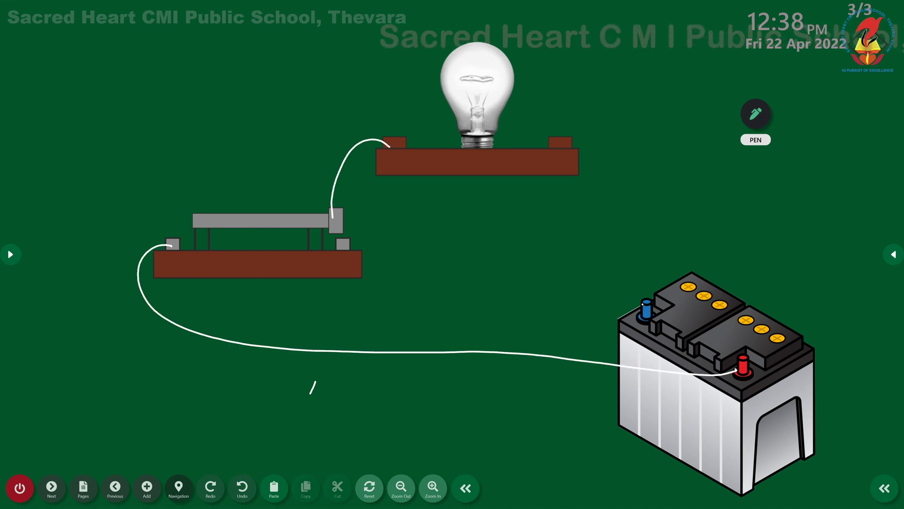
mouse_move(603, 127)
mouse_down()
mouse_move(644, 304)
mouse_move(560, 137)
mouse_up()
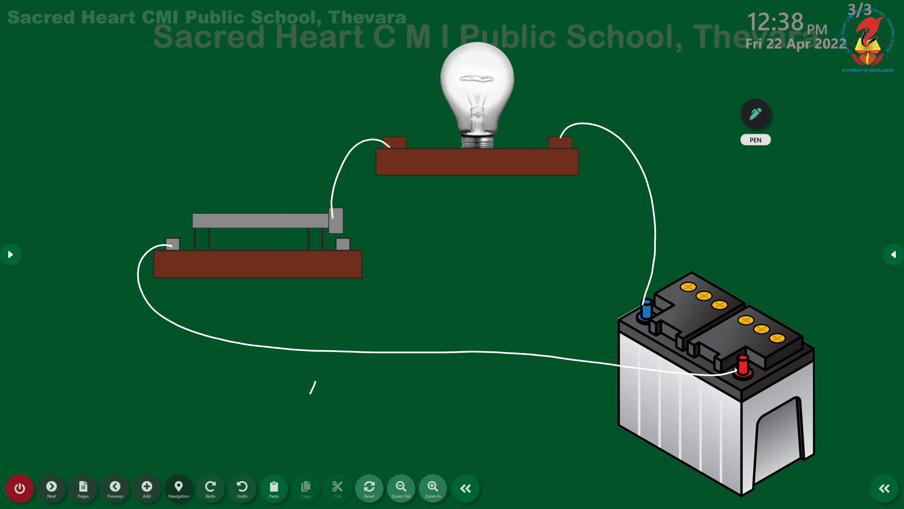
Light up the bulb in the circuit, and select the battery and the switch in turn
click(11, 255)
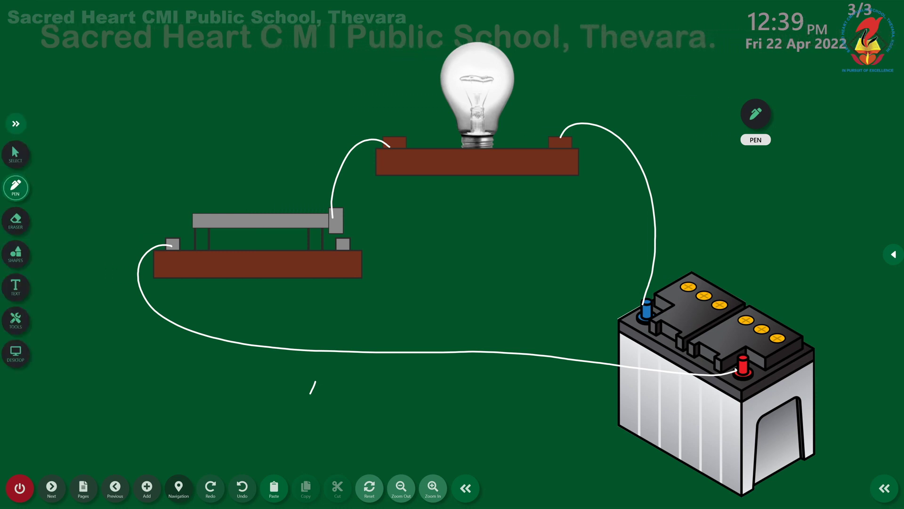
click(15, 154)
click(477, 108)
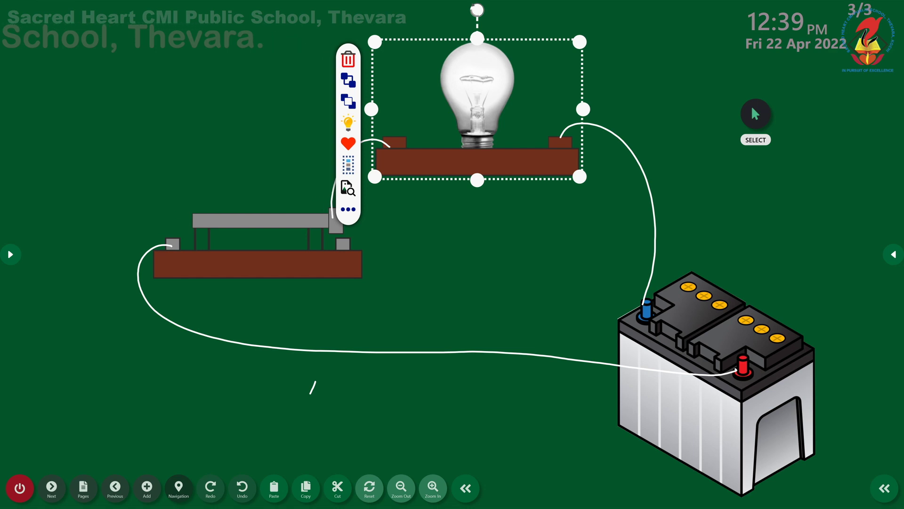
click(349, 122)
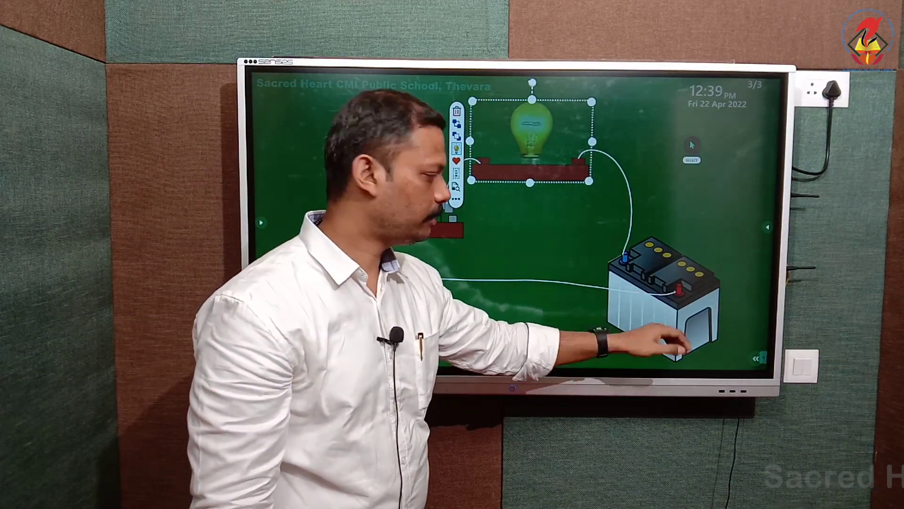
click(673, 341)
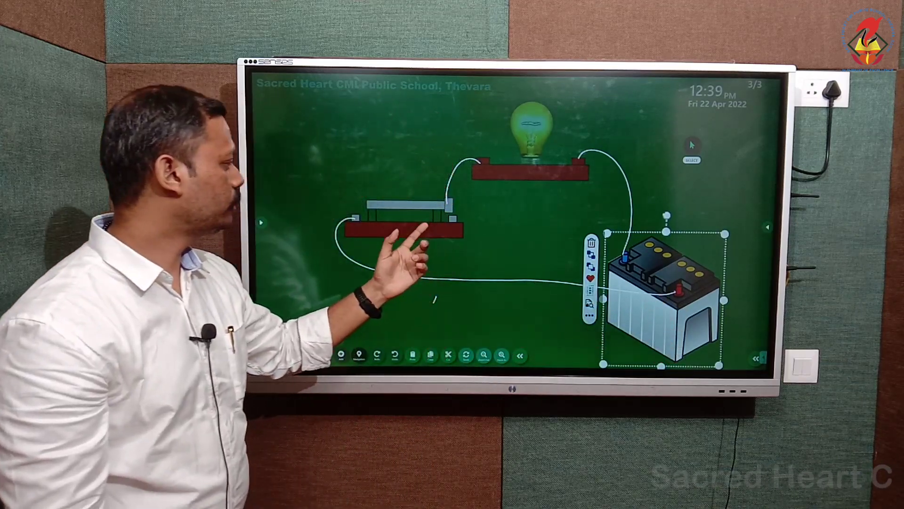
click(405, 226)
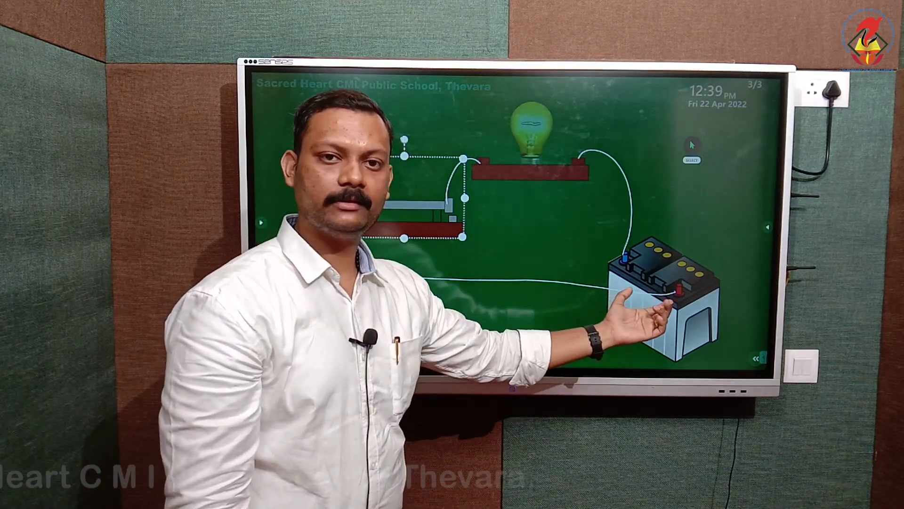
Add a new blank page and show the Chemistry resources on it
click(259, 355)
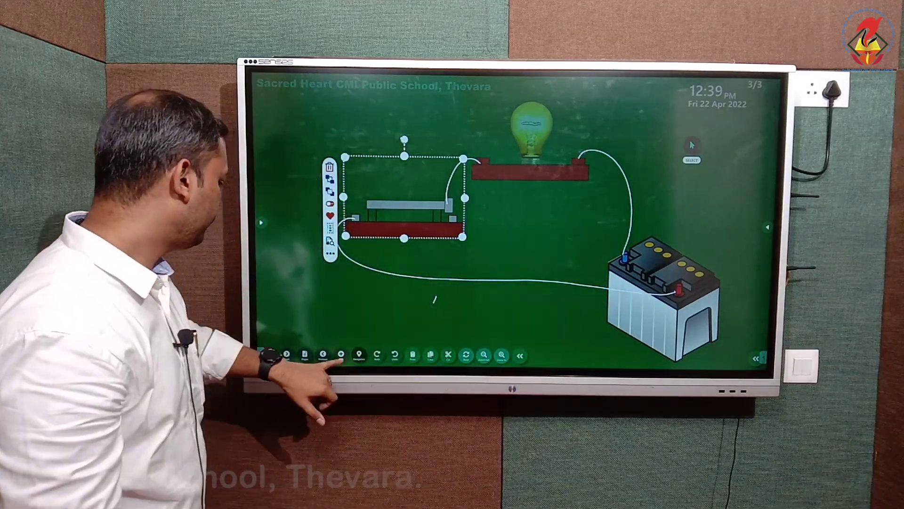
click(341, 354)
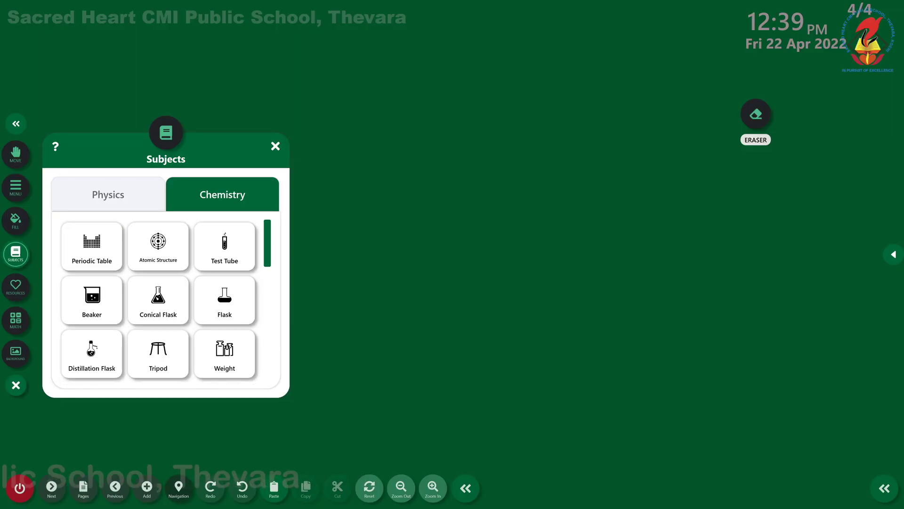
Show the periodic table enlarged in the middle of the board, and close it
click(92, 248)
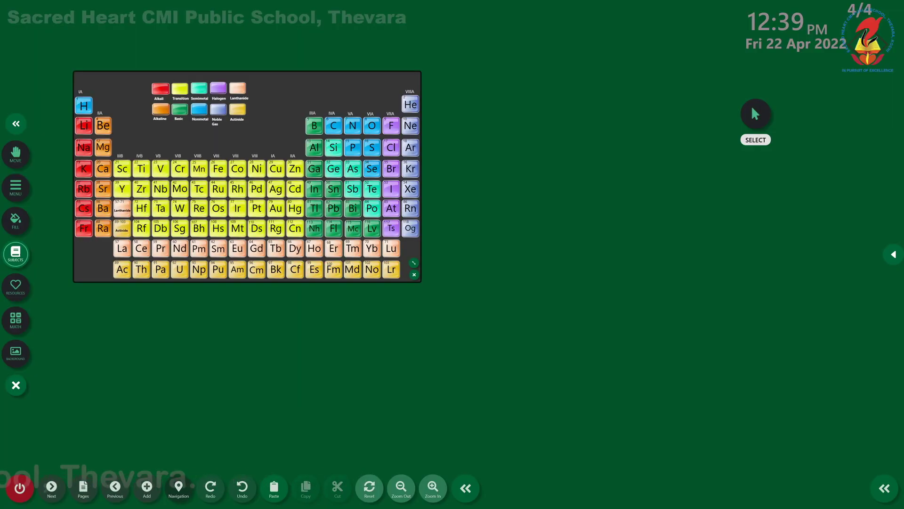
drag(414, 262, 608, 388)
drag(324, 330, 521, 262)
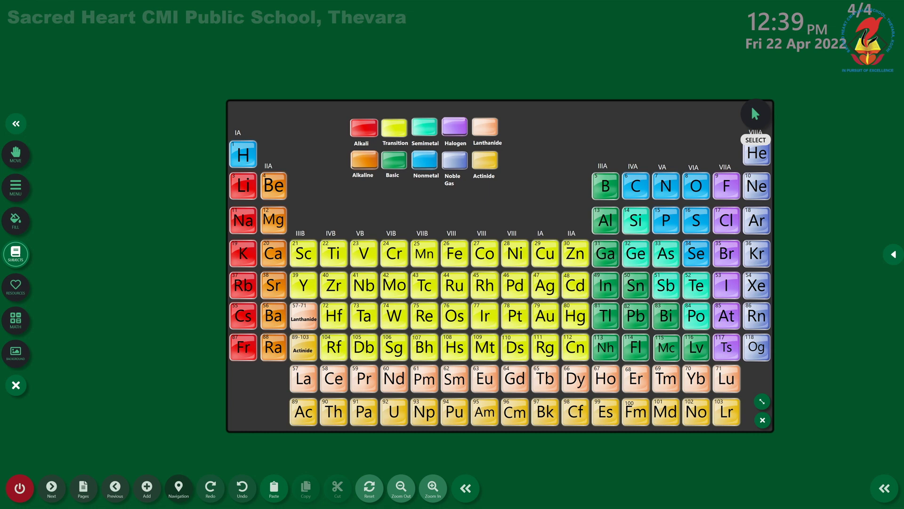
click(762, 419)
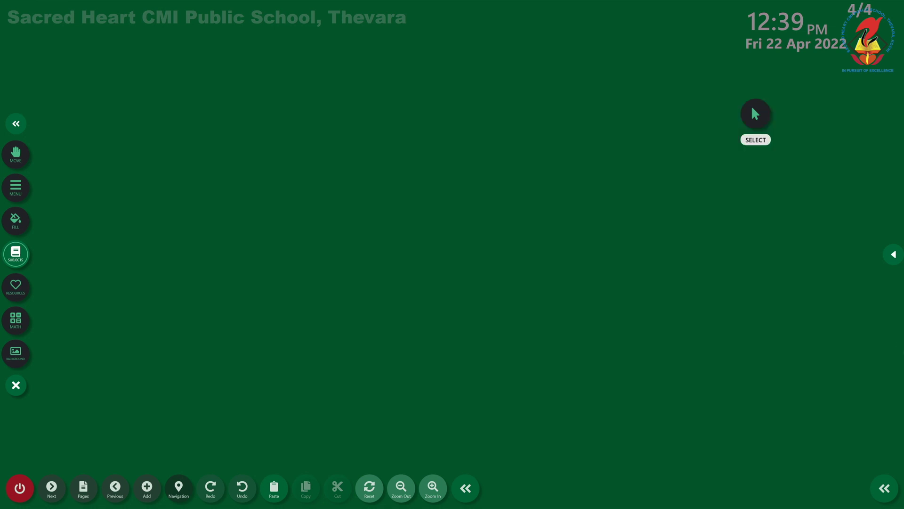
Insert an Argon atomic structure from the Chemistry resources and move it to the upper middle of the board
click(15, 254)
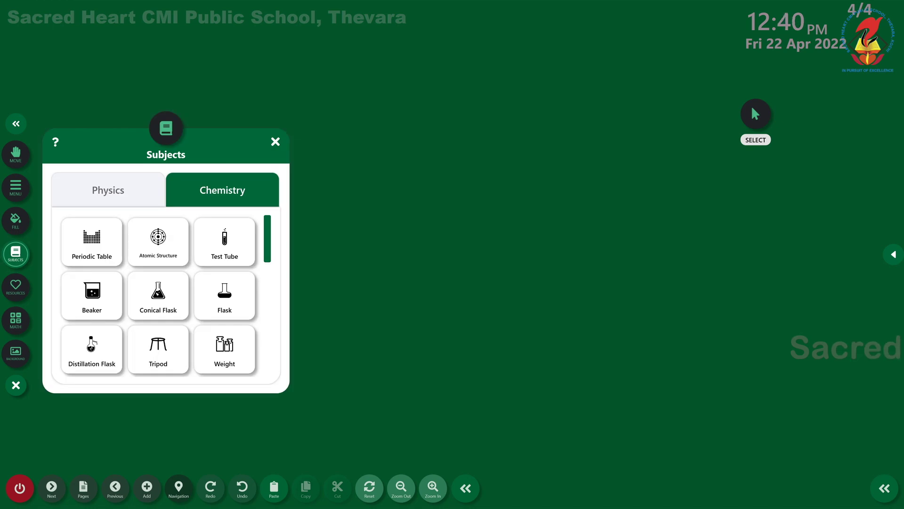
click(158, 242)
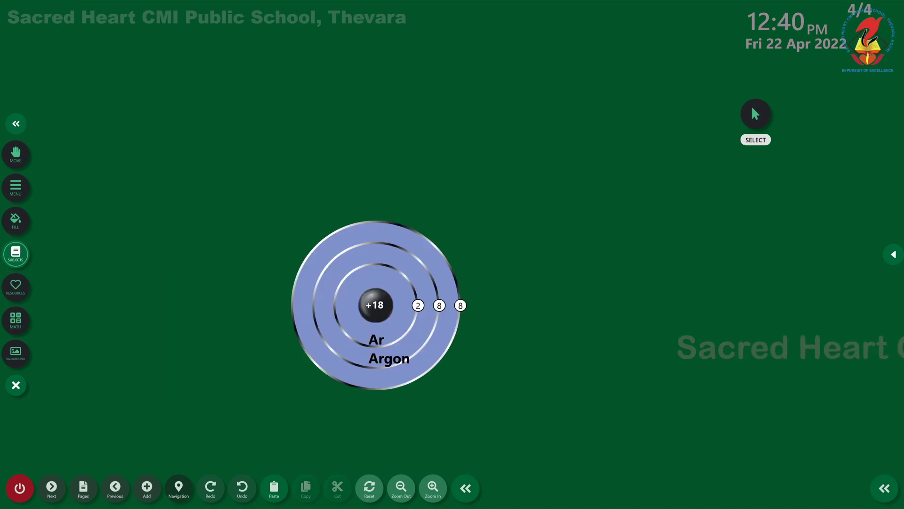
drag(376, 305, 585, 203)
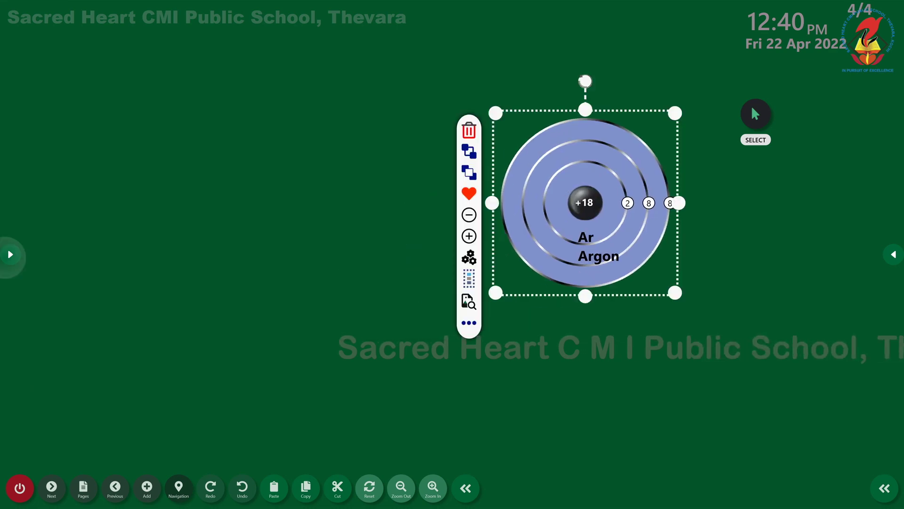
Insert a second Argon atomic structure from the Chemistry resources beside the first one
click(11, 254)
click(16, 254)
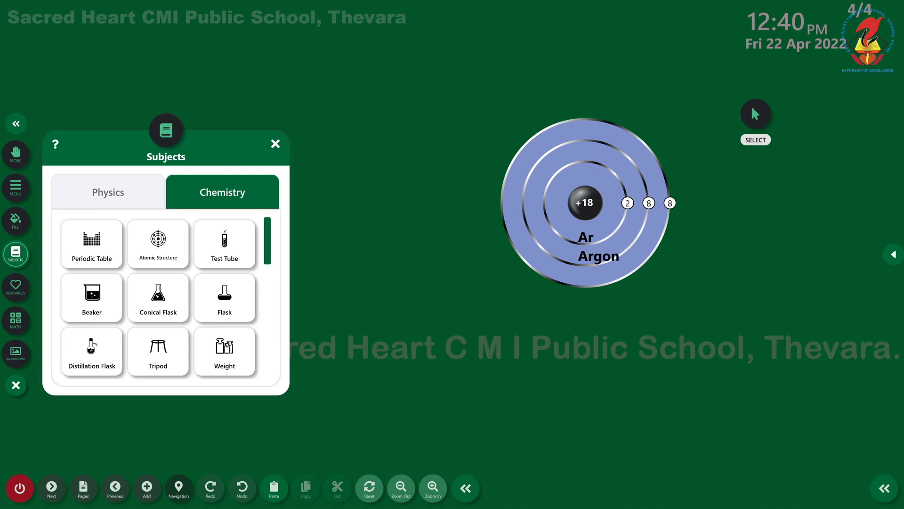
click(158, 244)
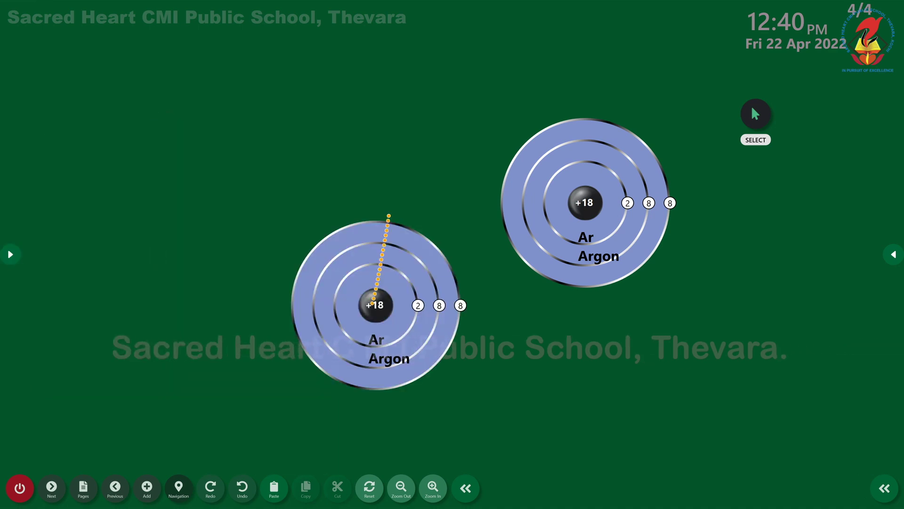
Move the lower Argon structure up level with the other one, change it to Potassium, and deselect it
mouse_move(376, 305)
mouse_down()
mouse_move(391, 169)
mouse_move(339, 206)
mouse_up()
click(274, 202)
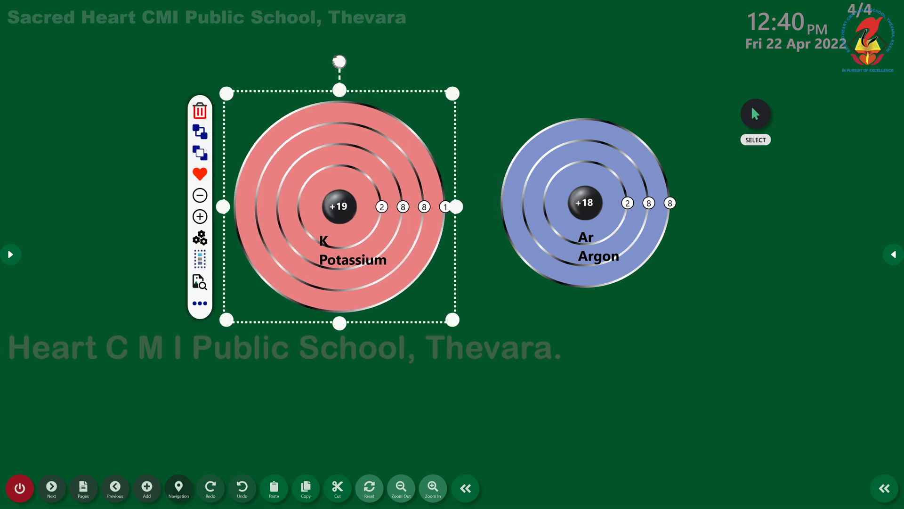
key(Escape)
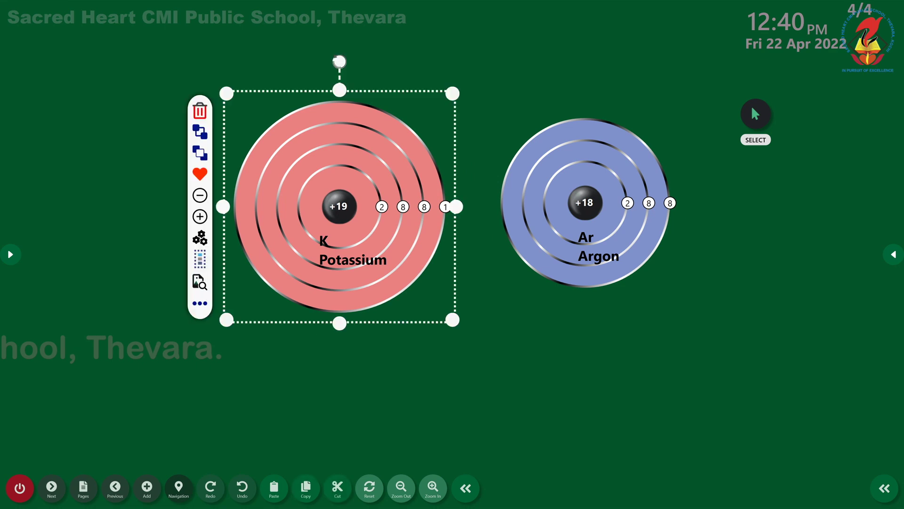
key(Escape)
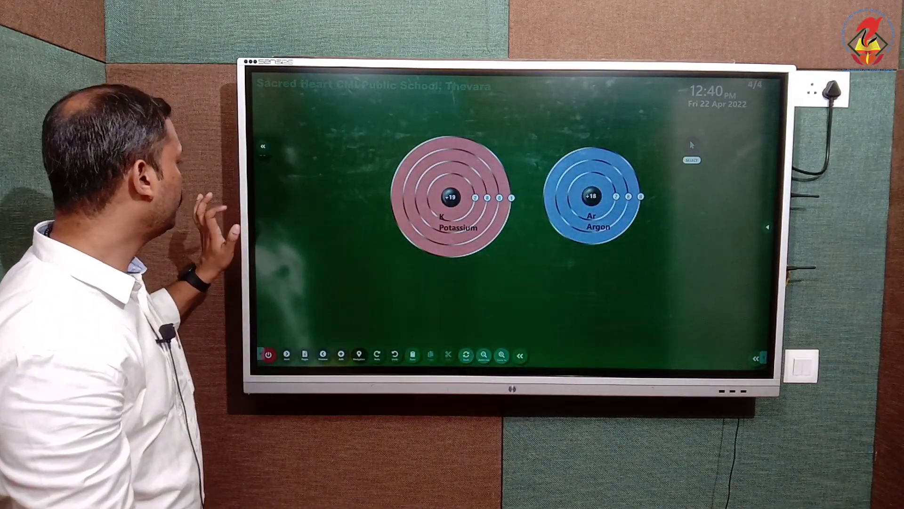
Select the remaining Argon atomic structure, try lowering and raising its atomic number, and leave it as Chlorine
click(261, 222)
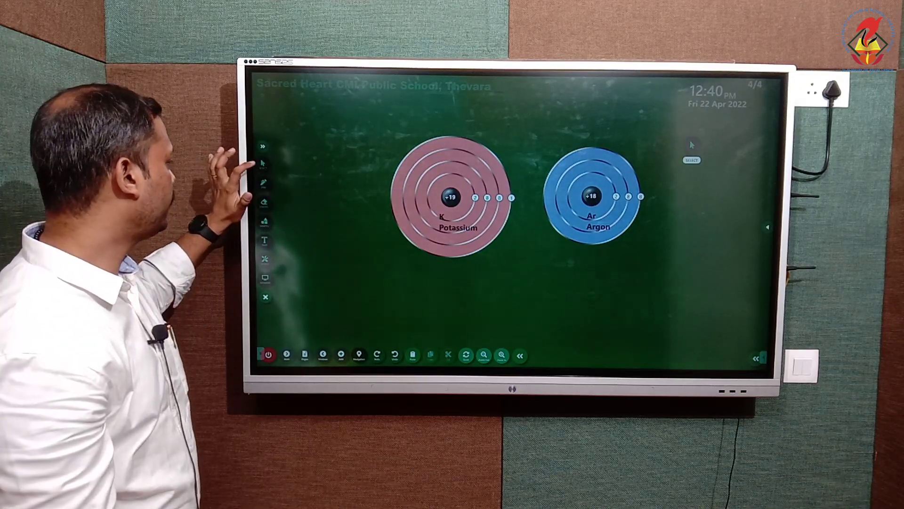
click(263, 164)
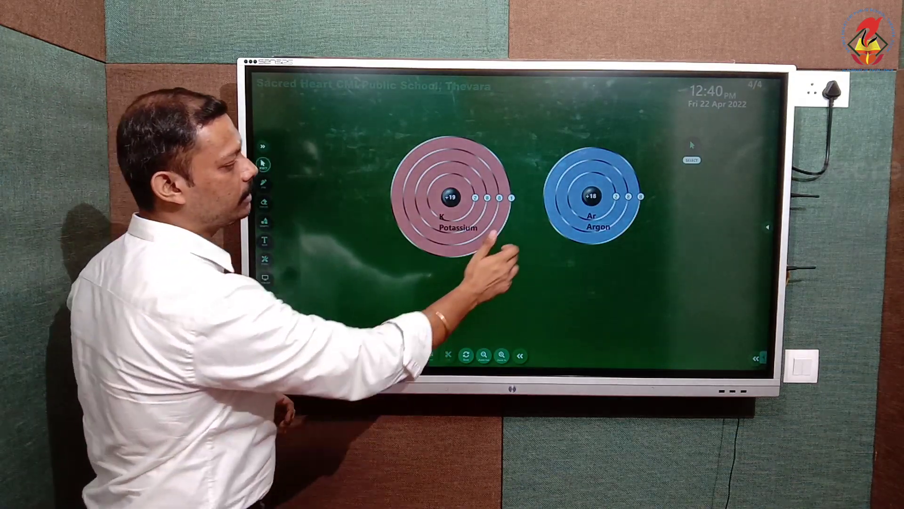
click(586, 200)
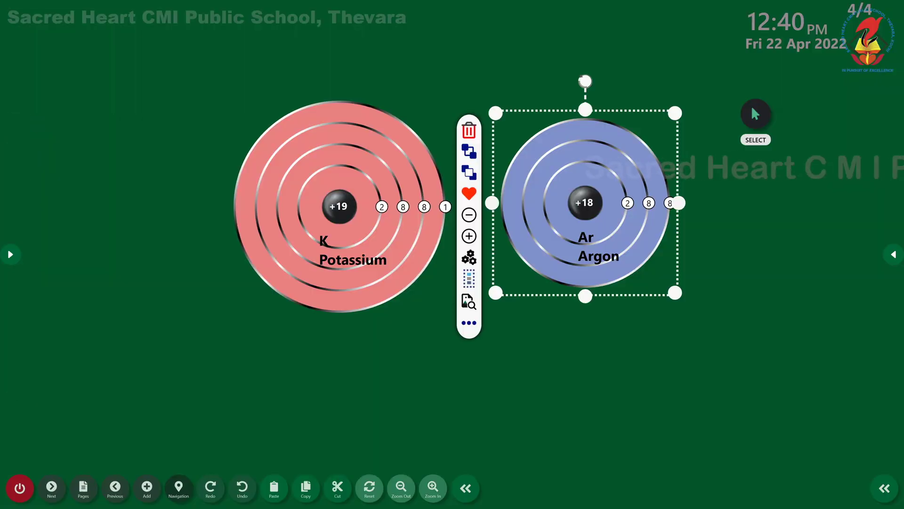
click(469, 215)
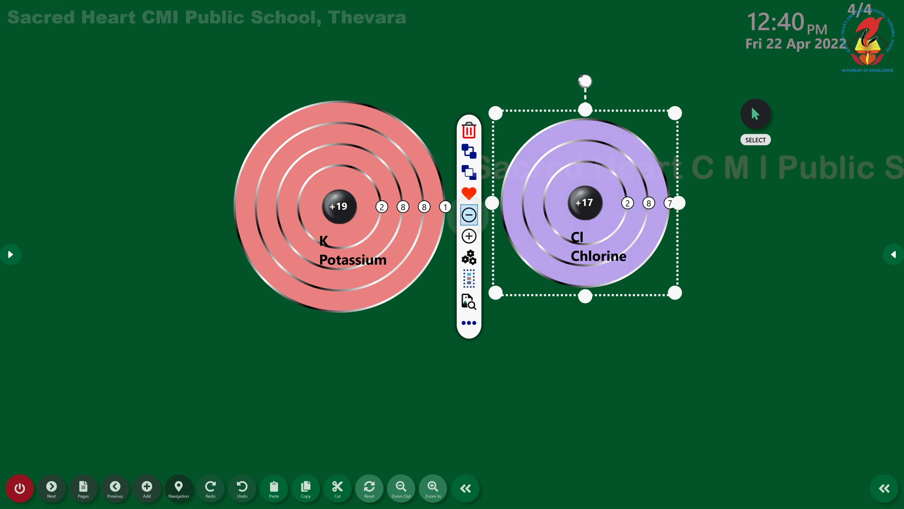
click(470, 236)
click(469, 236)
click(469, 215)
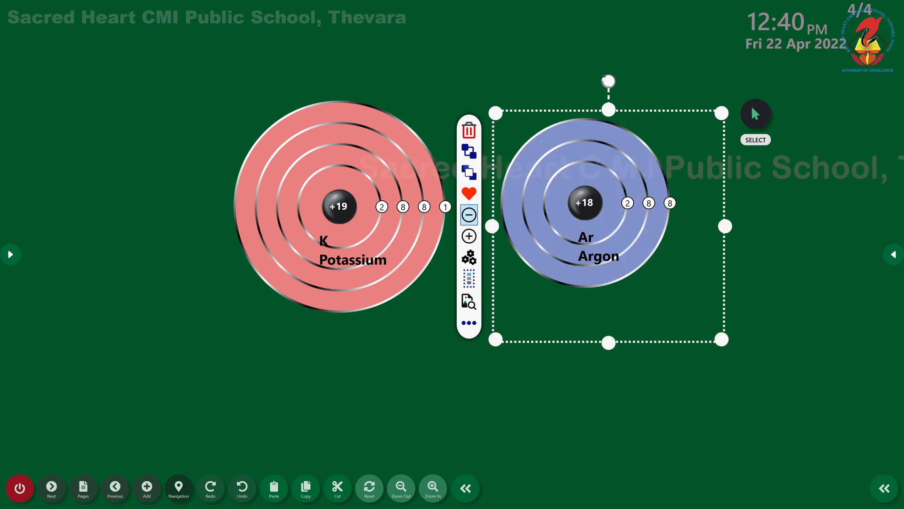
click(469, 215)
Select the Potassium atomic structure and step its atomic number down, up, and down again
click(340, 207)
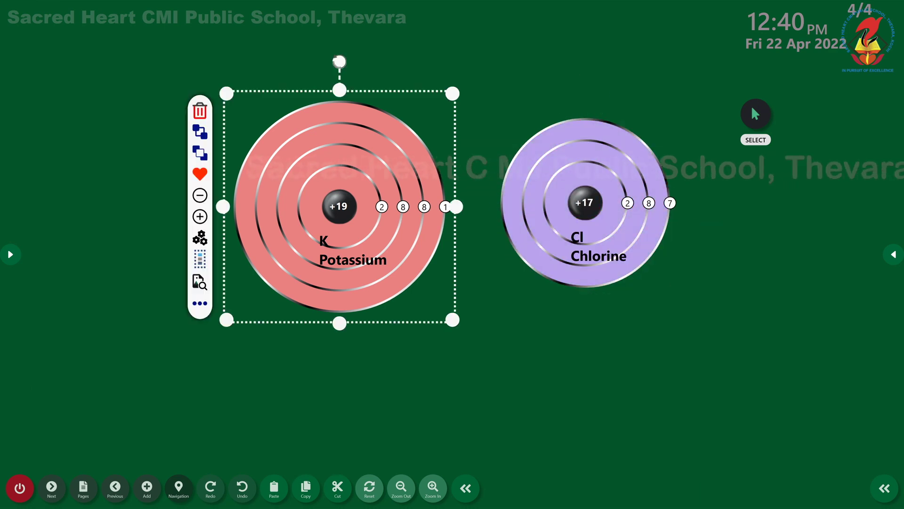
click(199, 195)
click(200, 216)
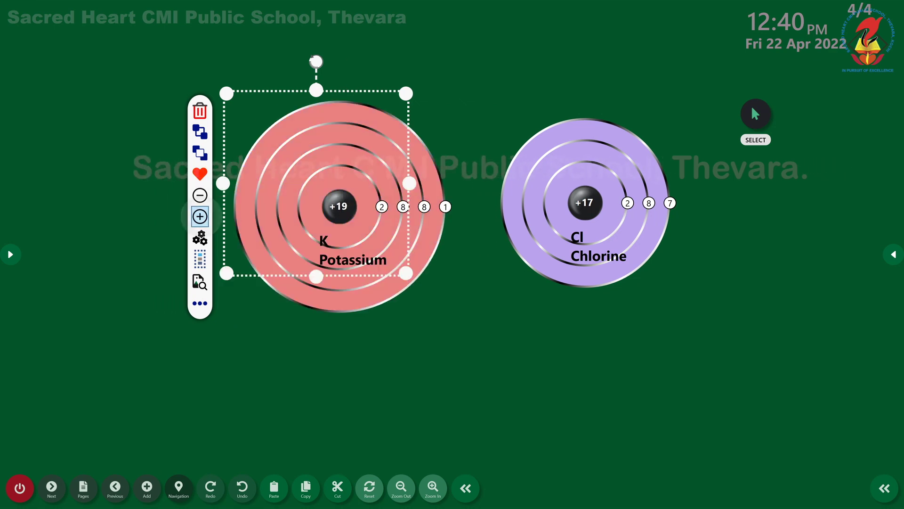
click(200, 195)
click(200, 195)
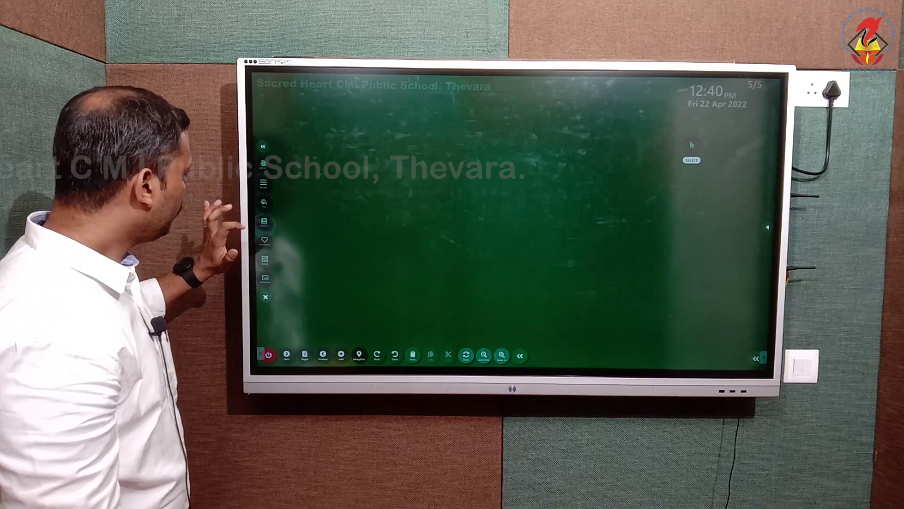
Insert a beaker from the Chemistry resources, move it to the middle of the board, and enlarge it to the 325 ml scale
click(264, 221)
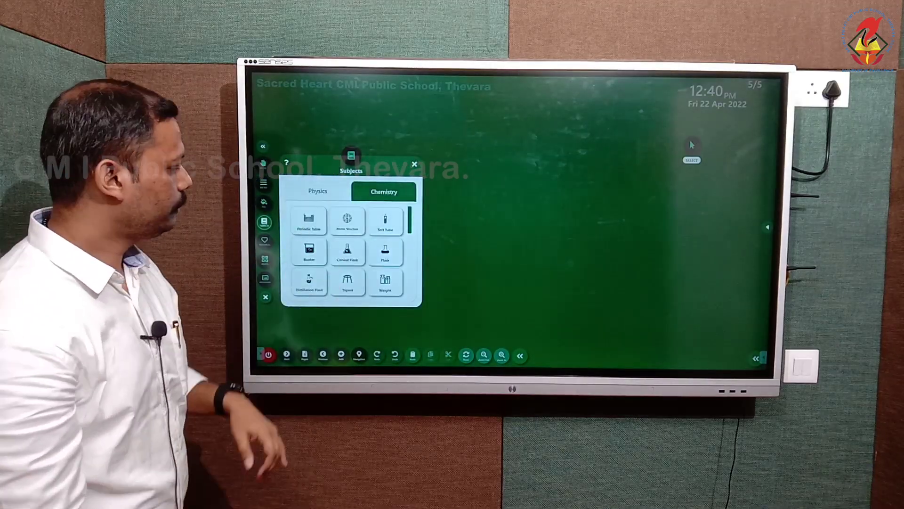
drag(408, 219, 409, 237)
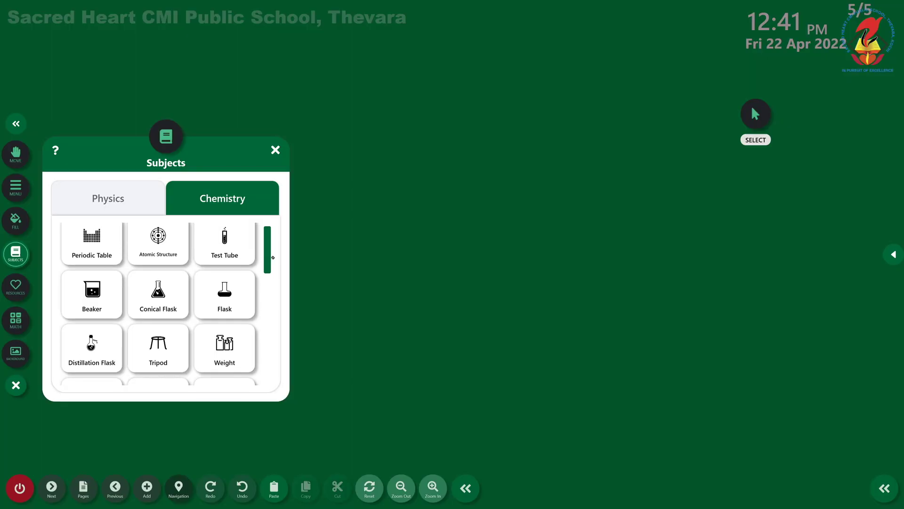
drag(273, 257, 273, 255)
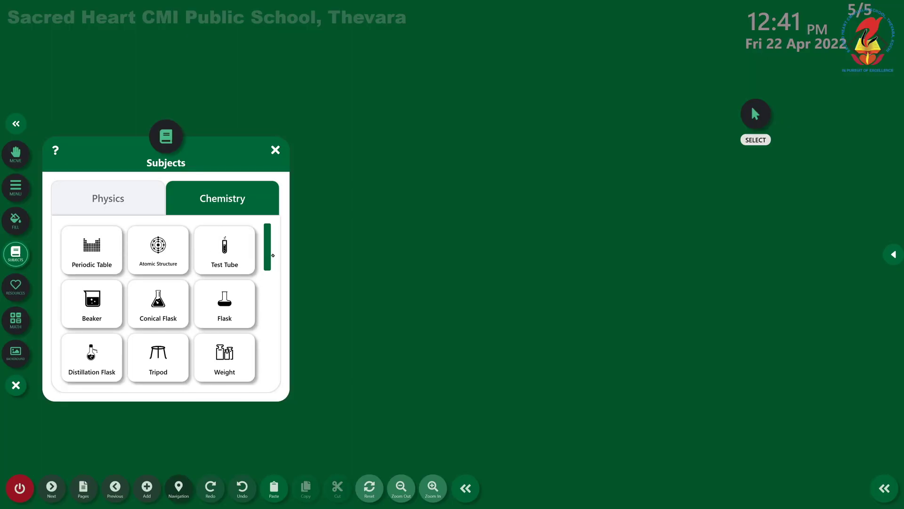
click(92, 302)
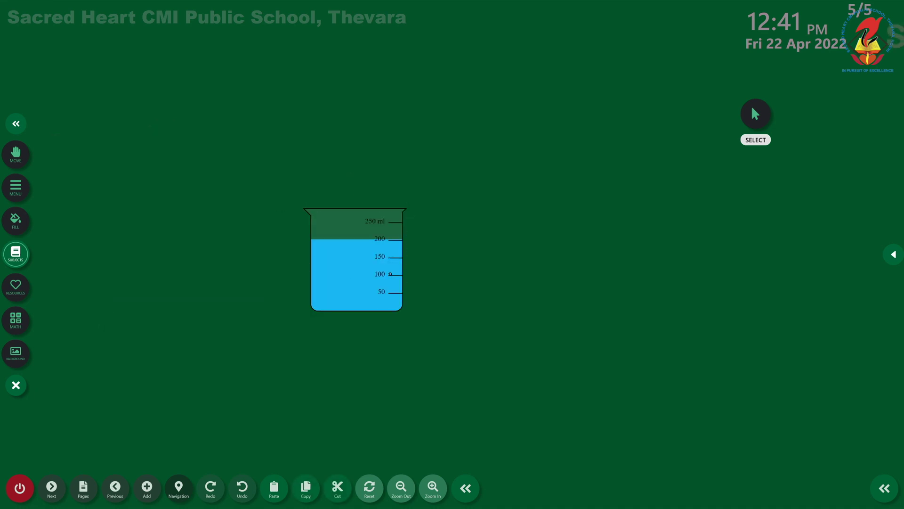
drag(390, 274, 511, 258)
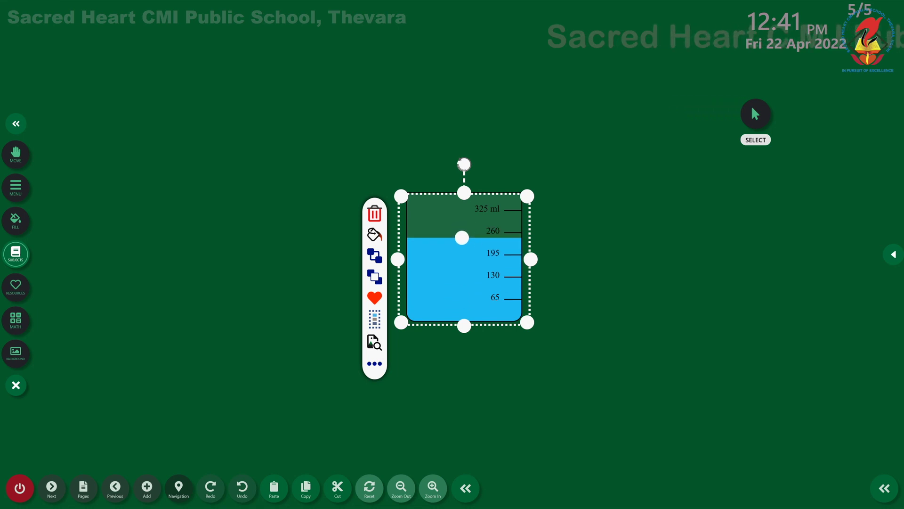
Insert an alcohol burner from the Chemistry resources above the beaker
click(16, 254)
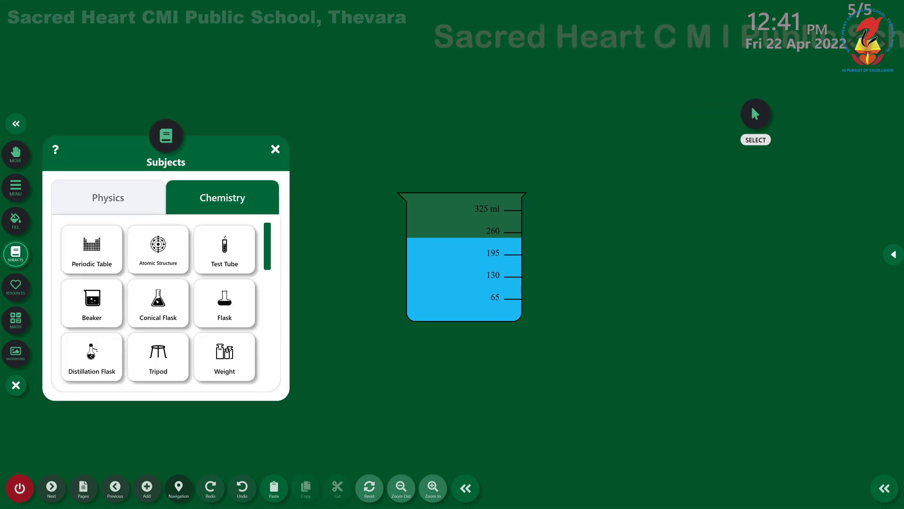
scroll(282, 298, down, 5)
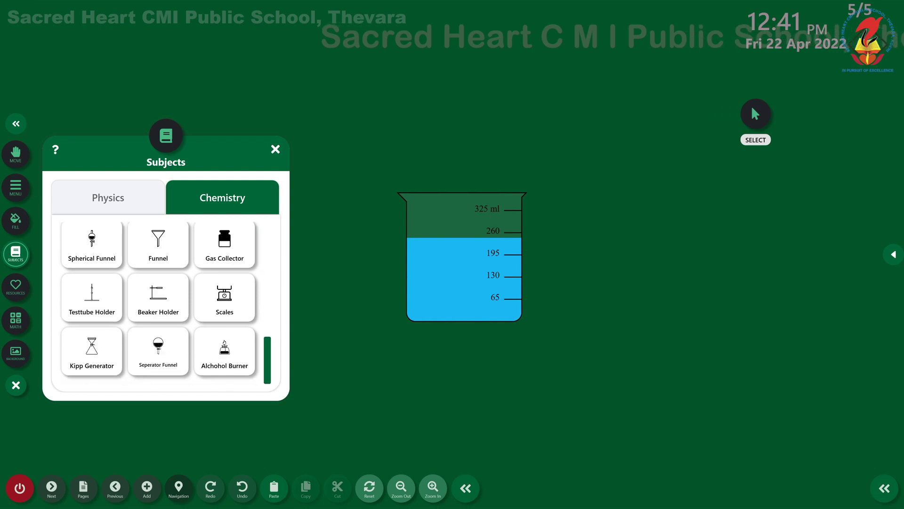
click(224, 351)
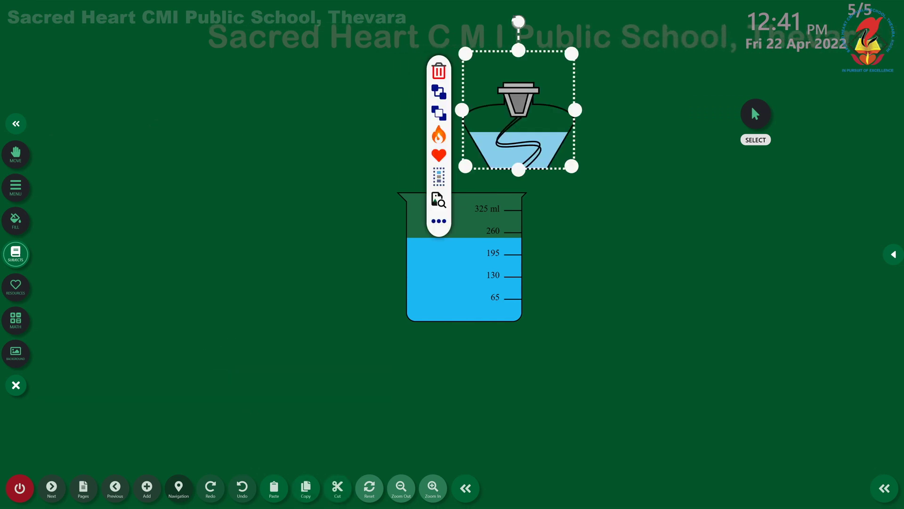